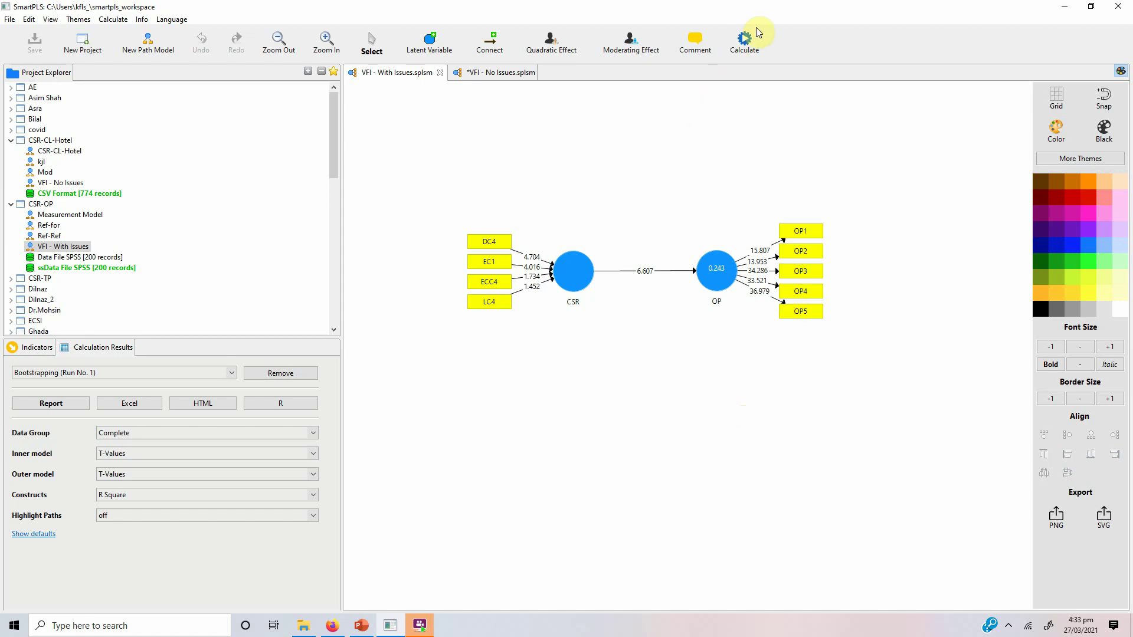
Open the Calculate menu for the VFI - With Issues model
left_click(745, 42)
Run the PLS algorithm and show the Collinearity Statistics (VIF) results
left_click(776, 44)
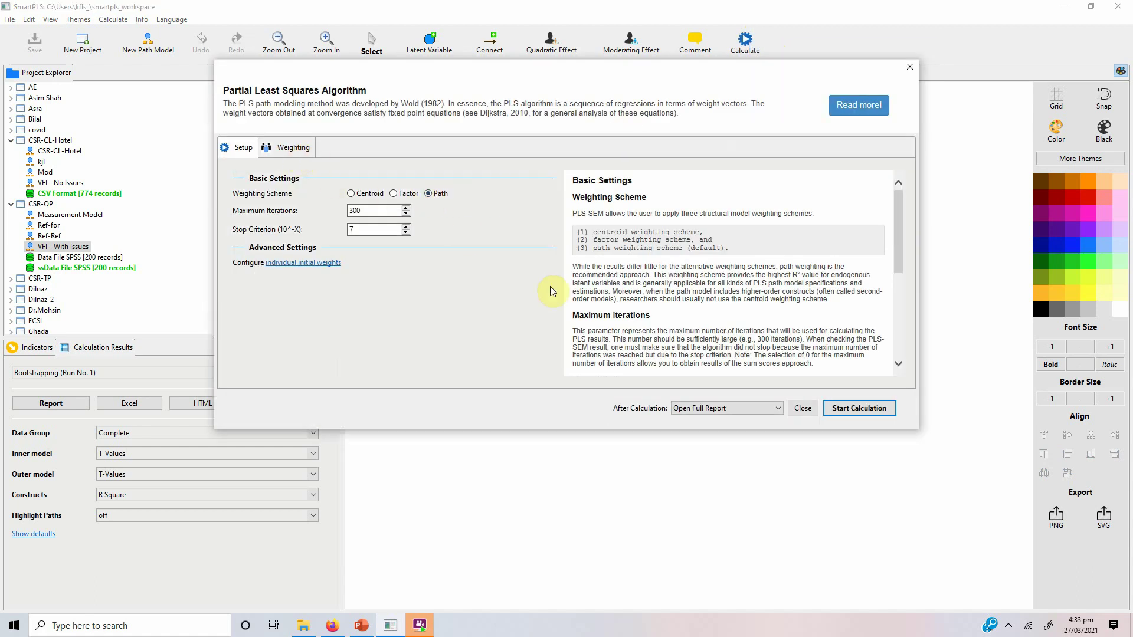
left_click(873, 409)
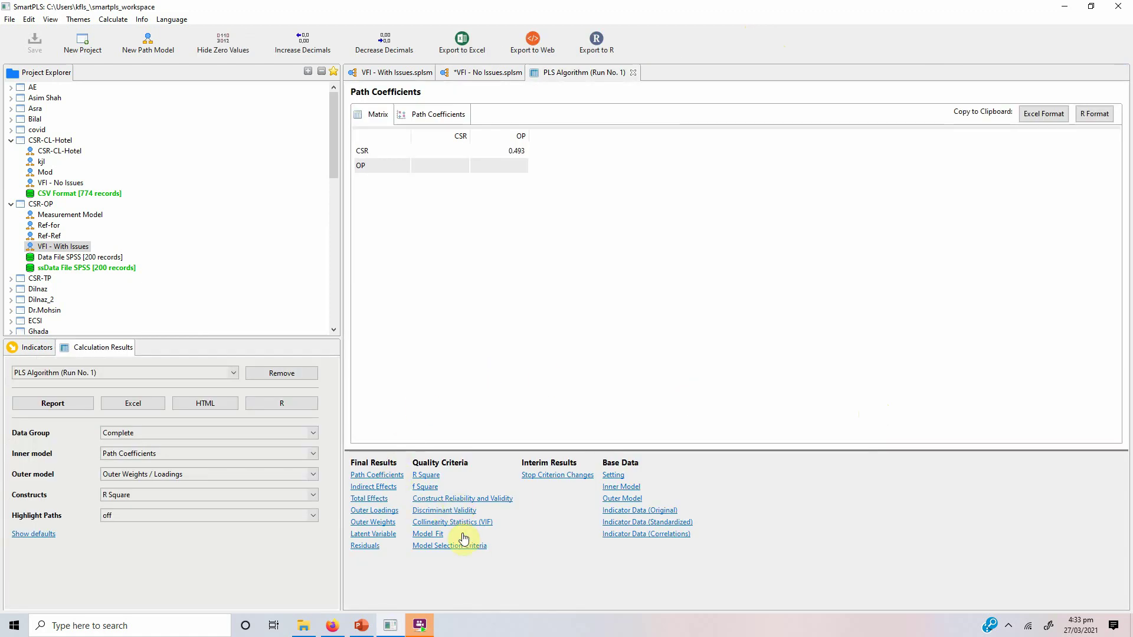
left_click(464, 524)
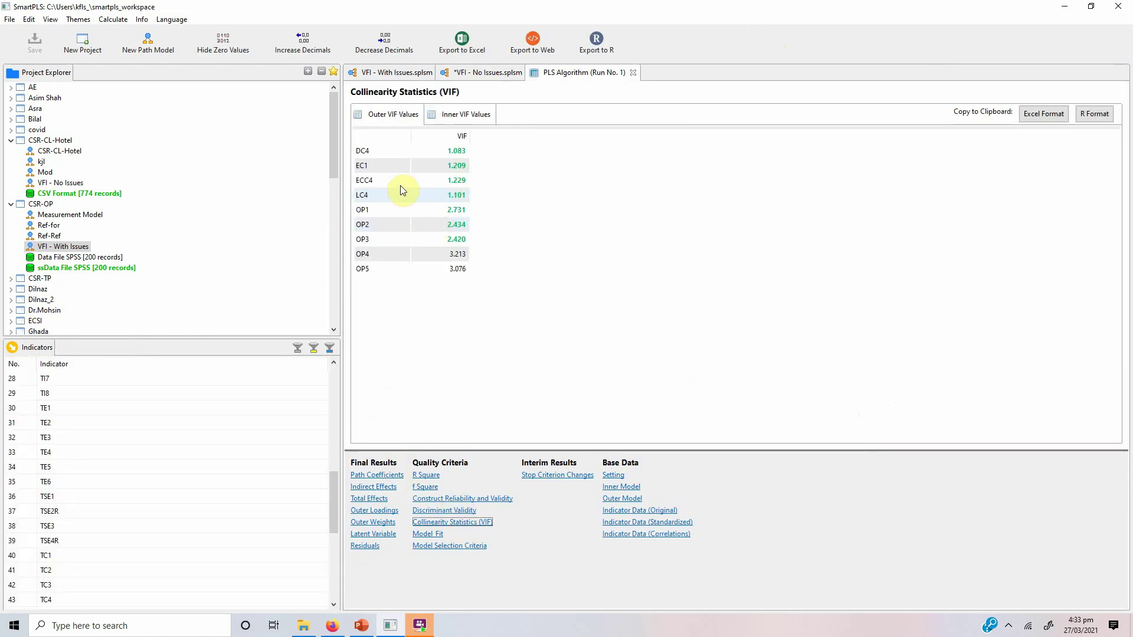
Highlight the outer VIF values for DC4 through LC4, then return to the VFI - With Issues diagram
left_click_drag(380, 151, 379, 180)
left_click(455, 195, "shift")
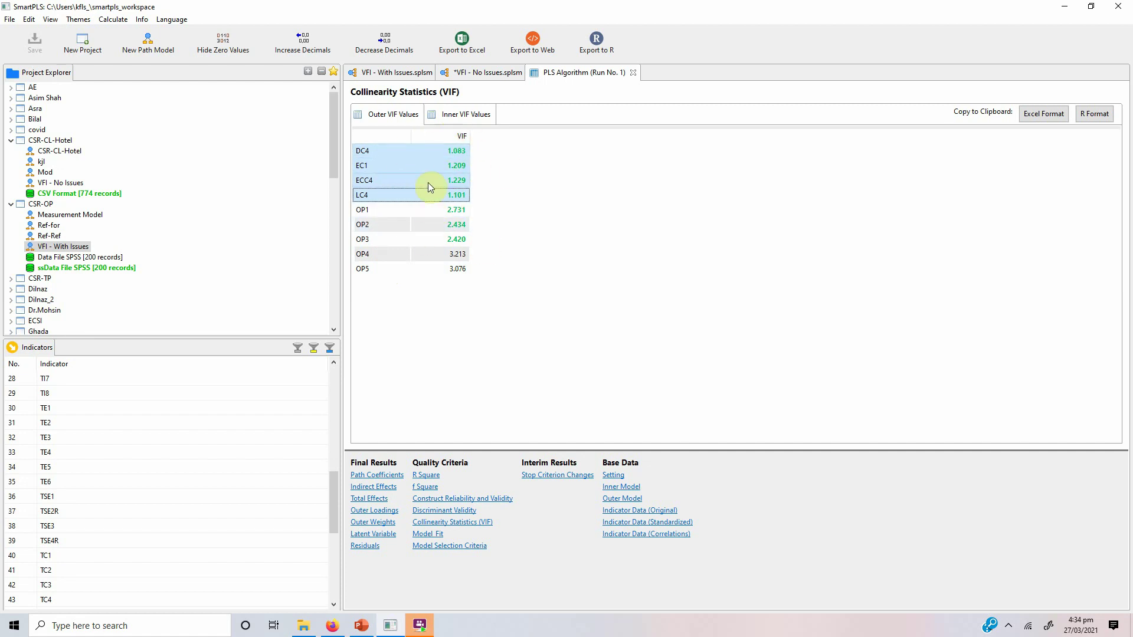
left_click(384, 73)
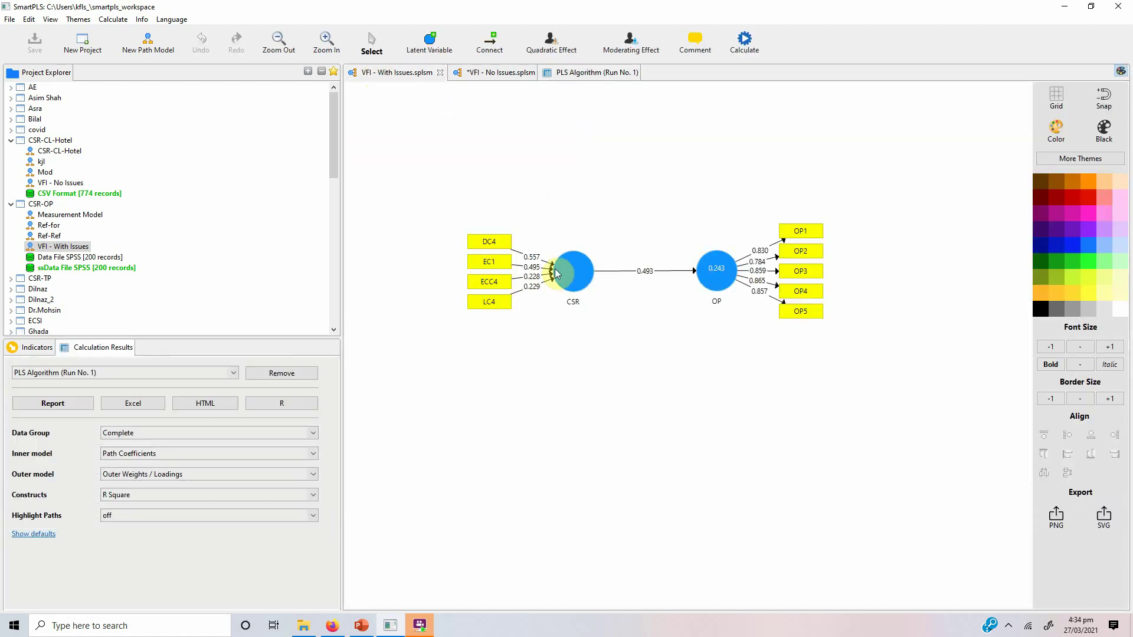
Run bootstrapping with 500 subsamples, BCa intervals and a two-tailed 0.05 test
left_click(743, 47)
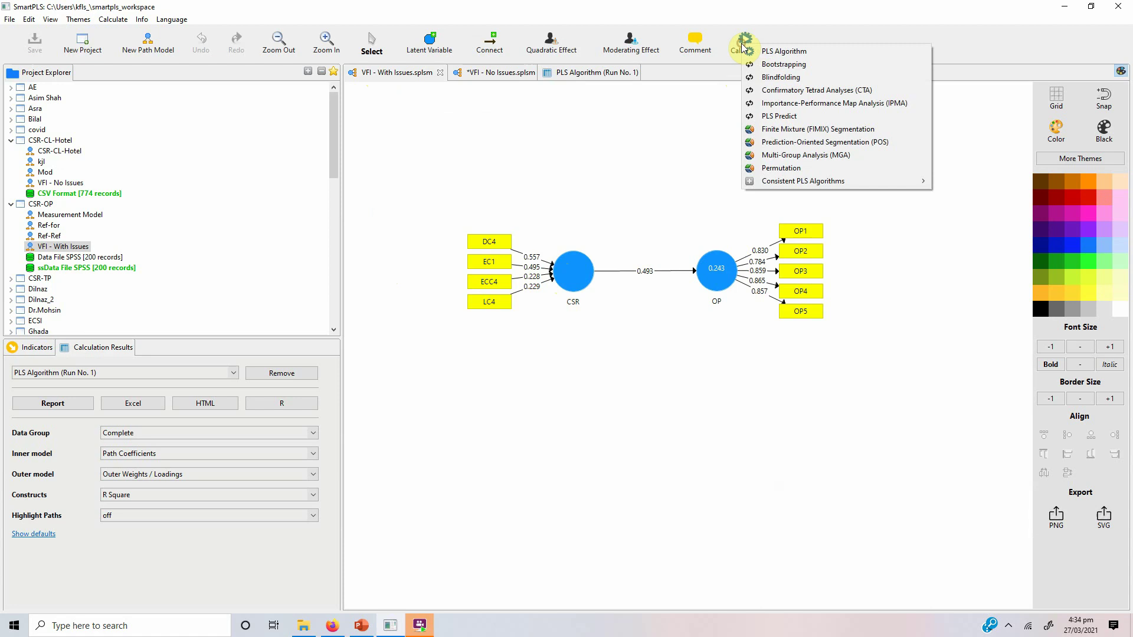
left_click(766, 66)
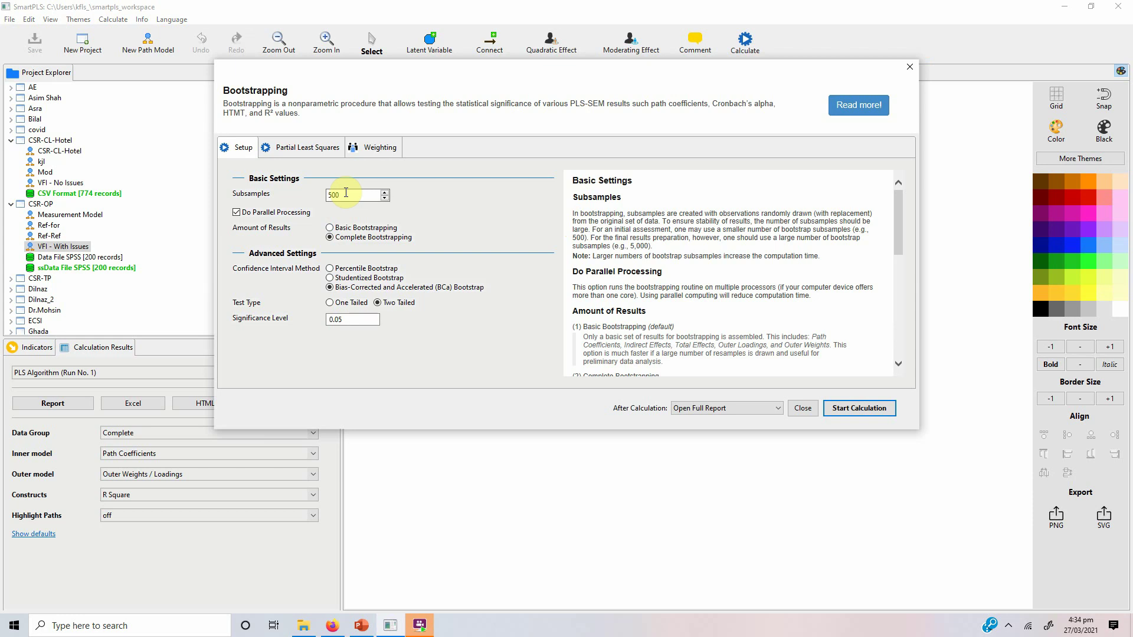
left_click(324, 149)
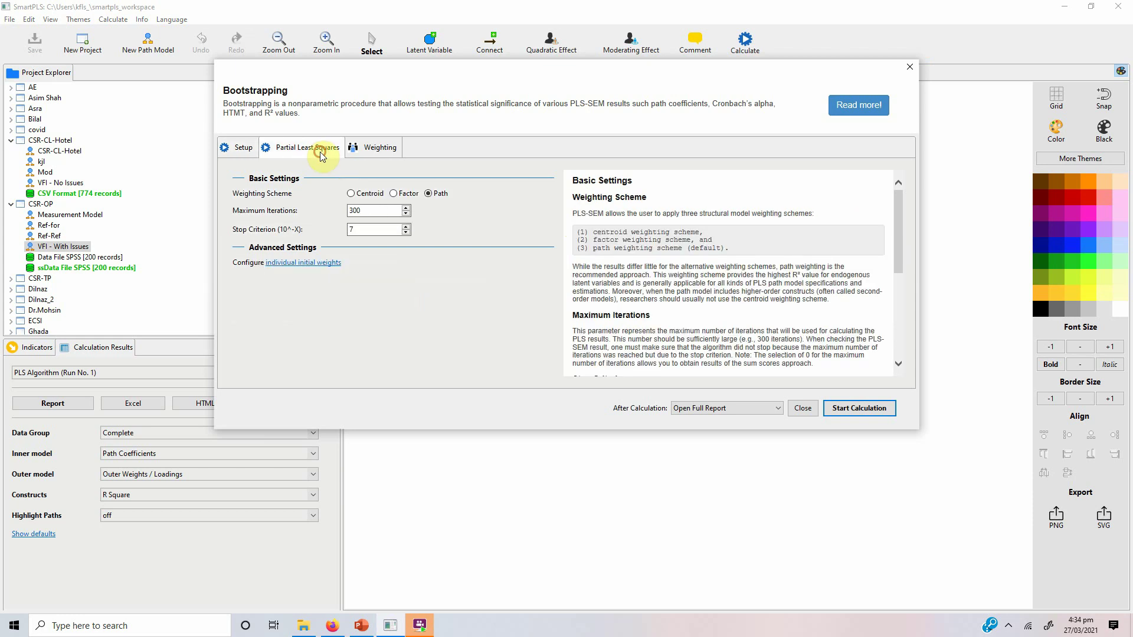
left_click(873, 412)
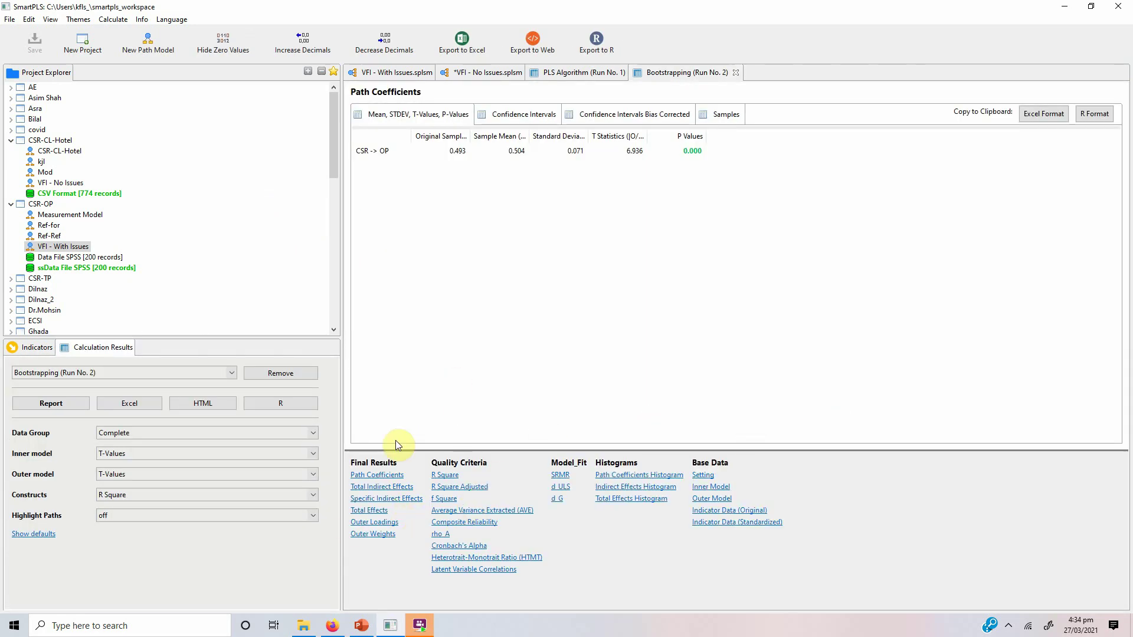
Show the bootstrapped Outer Weights and highlight the DC4 through LC4 rows
left_click(385, 535)
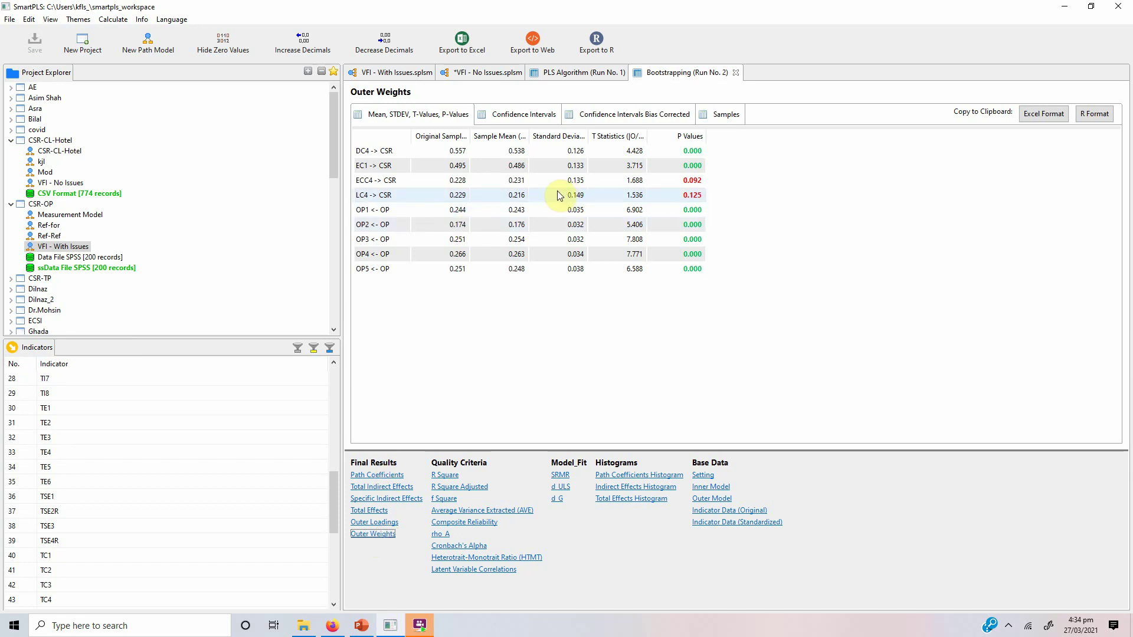
left_click(391, 152)
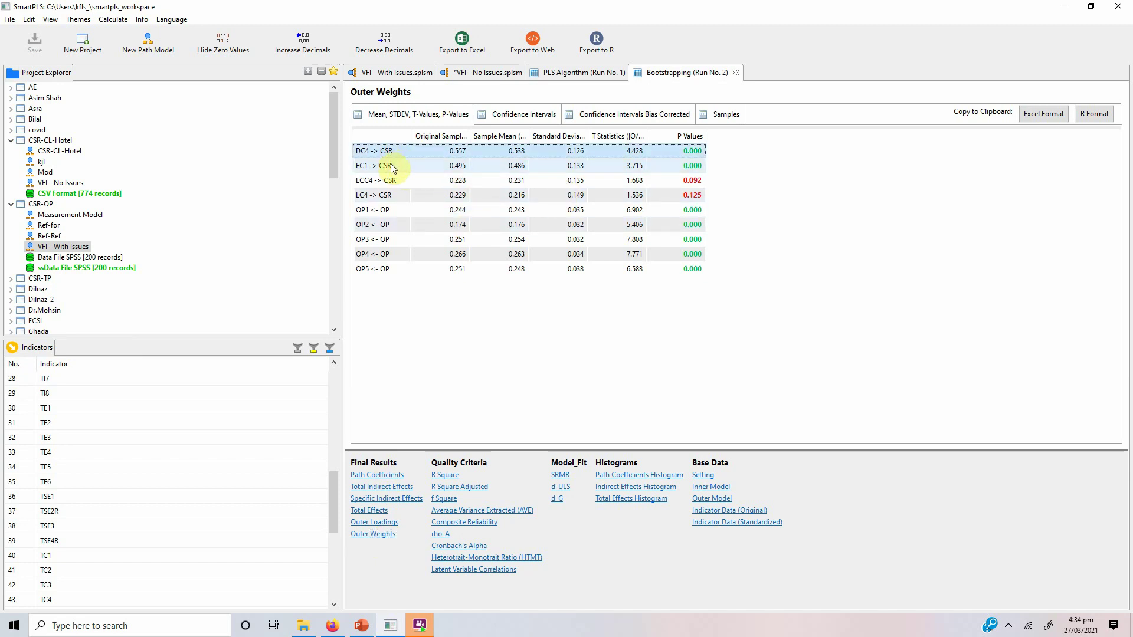
left_click_drag(391, 168, 386, 197)
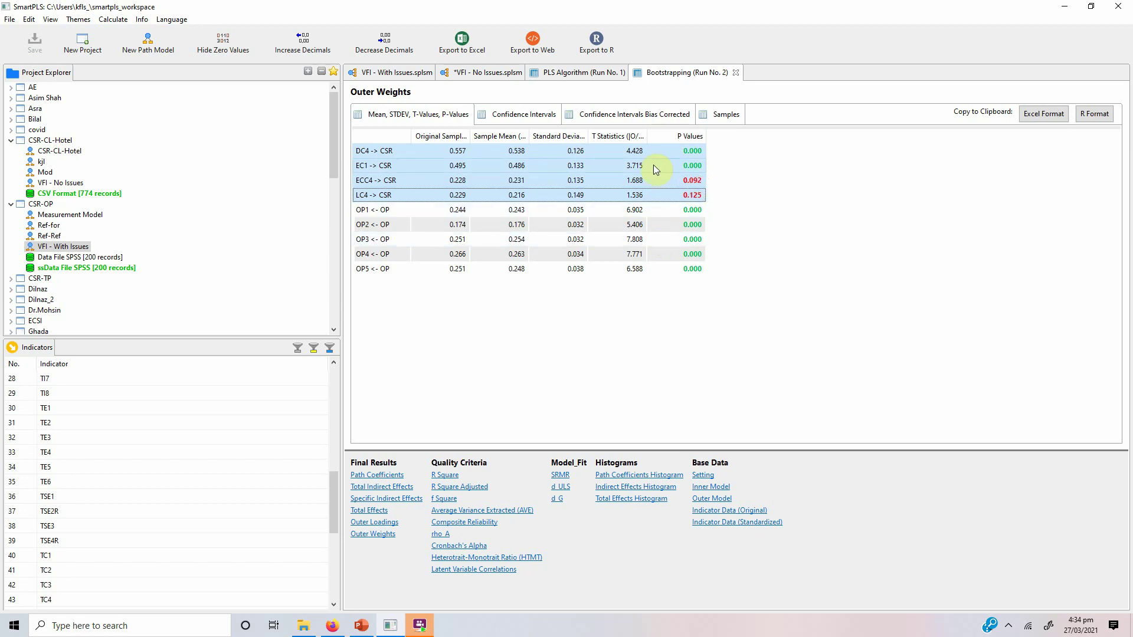
Show Outer Loadings and highlight the CSR indicator rows, including LC4 at 0.418 (t 2.480, p 0.013)
left_click(381, 523)
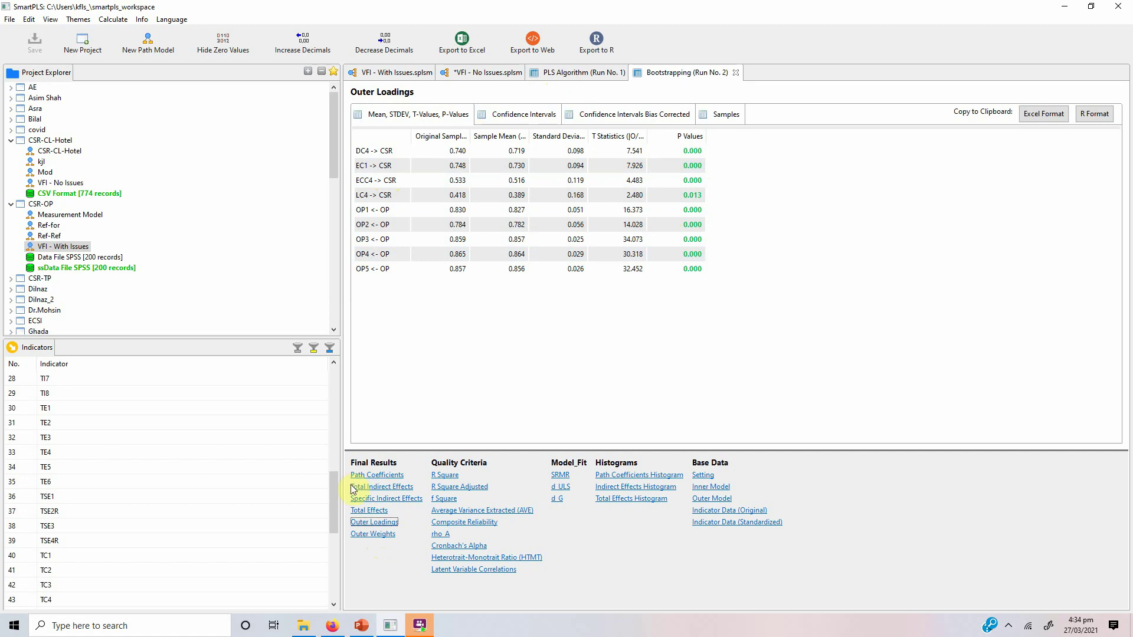
left_click(377, 537)
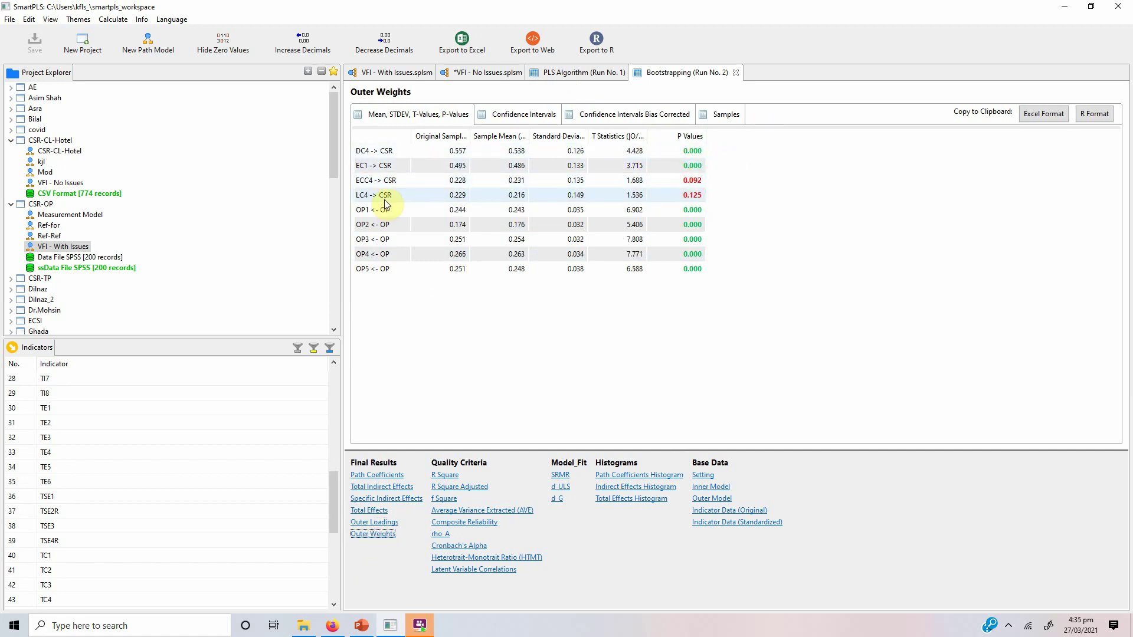
left_click(376, 522)
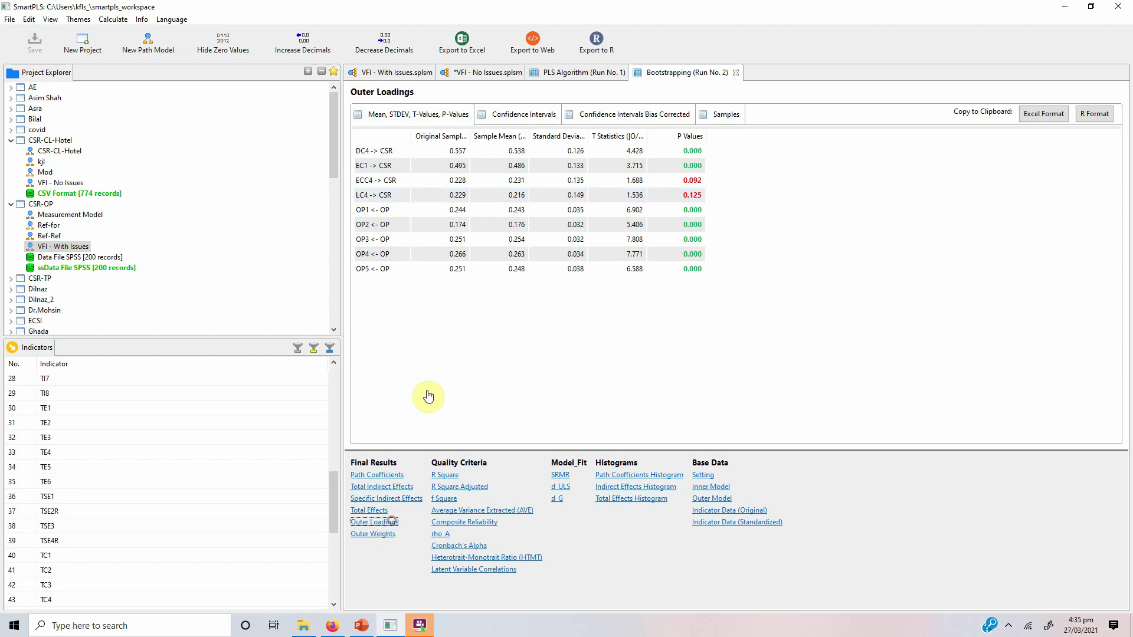
left_click_drag(373, 167, 367, 195)
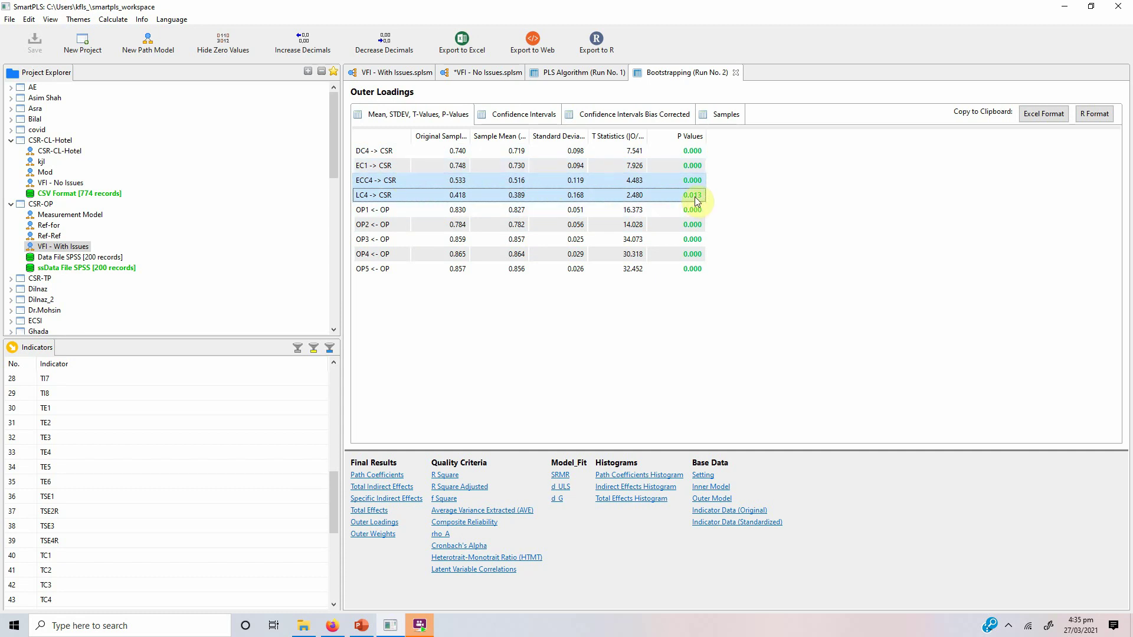
left_click_drag(395, 154, 389, 195)
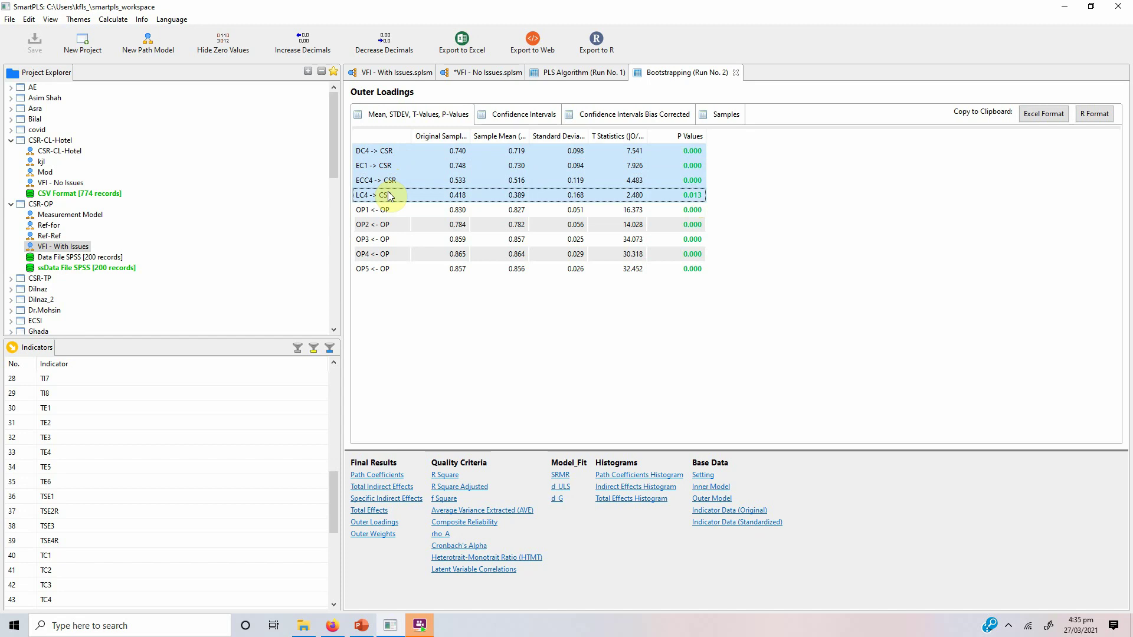
Open the VFI - No Issues model and select indicators CSR5–CSR8 and the CSR_FOR construct
left_click(397, 73)
left_click(472, 74)
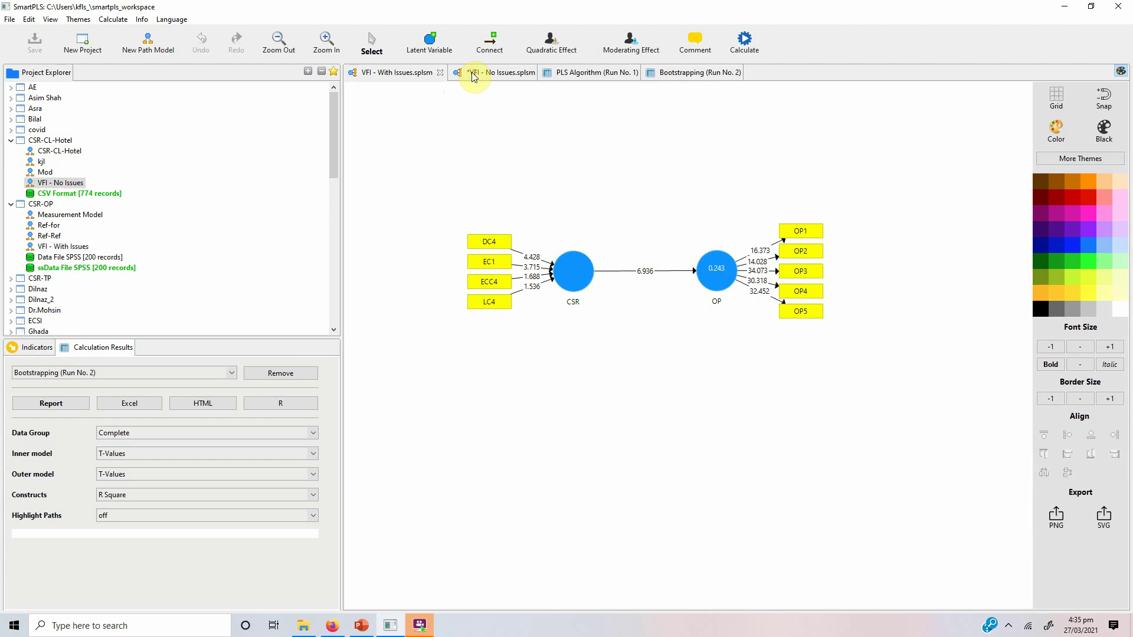
left_click_drag(470, 203, 572, 376)
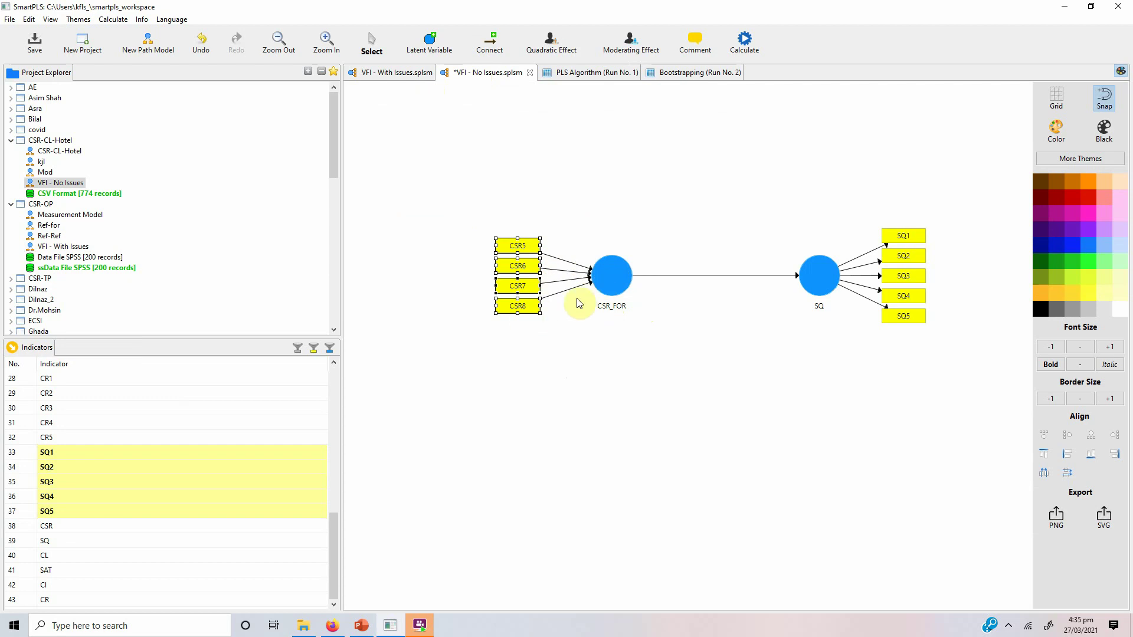
left_click(610, 278)
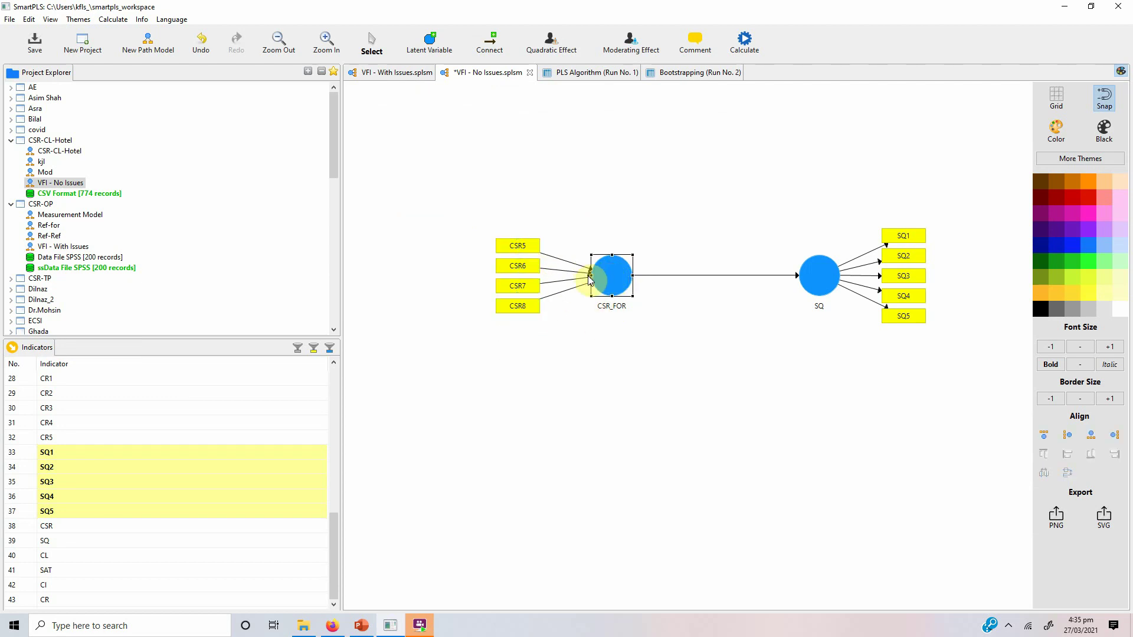
Toggle CSR_FOR's measurement mode to reflective and back to formative
right_click(610, 276)
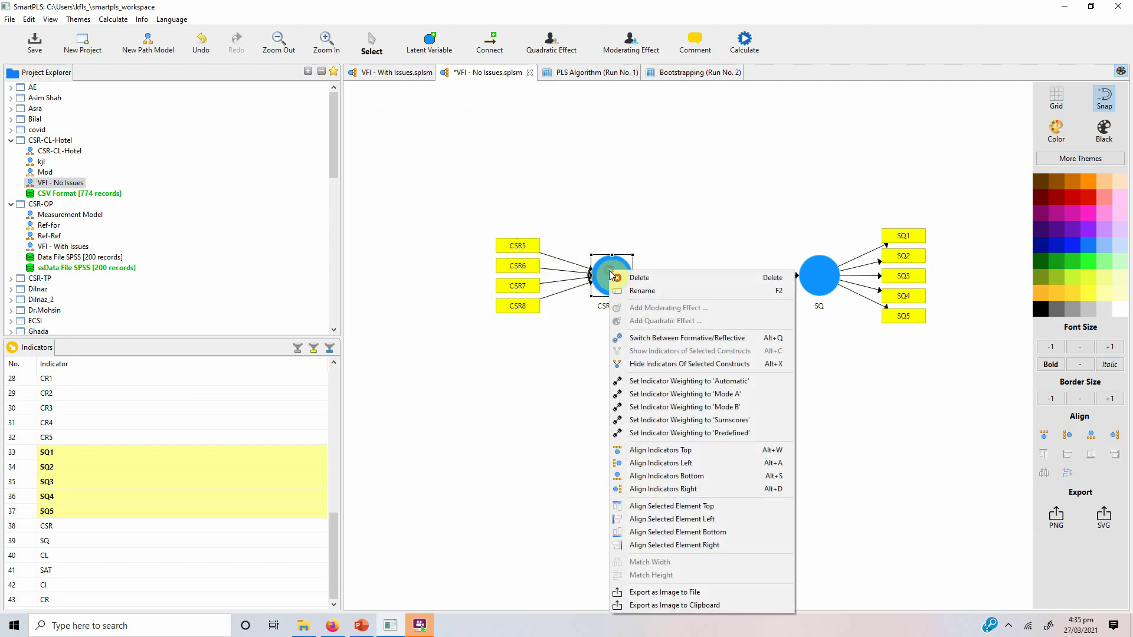
left_click(676, 340)
right_click(612, 273)
left_click(670, 336)
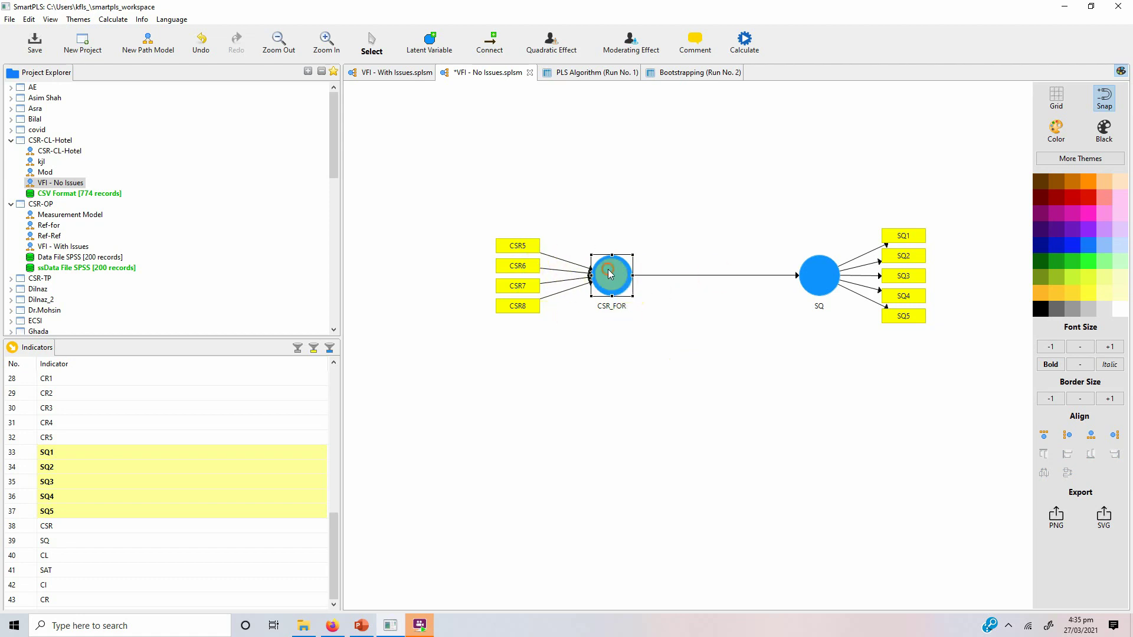
Marquee-select CSR_FOR together with its indicators CSR5–CSR8
left_click(827, 287)
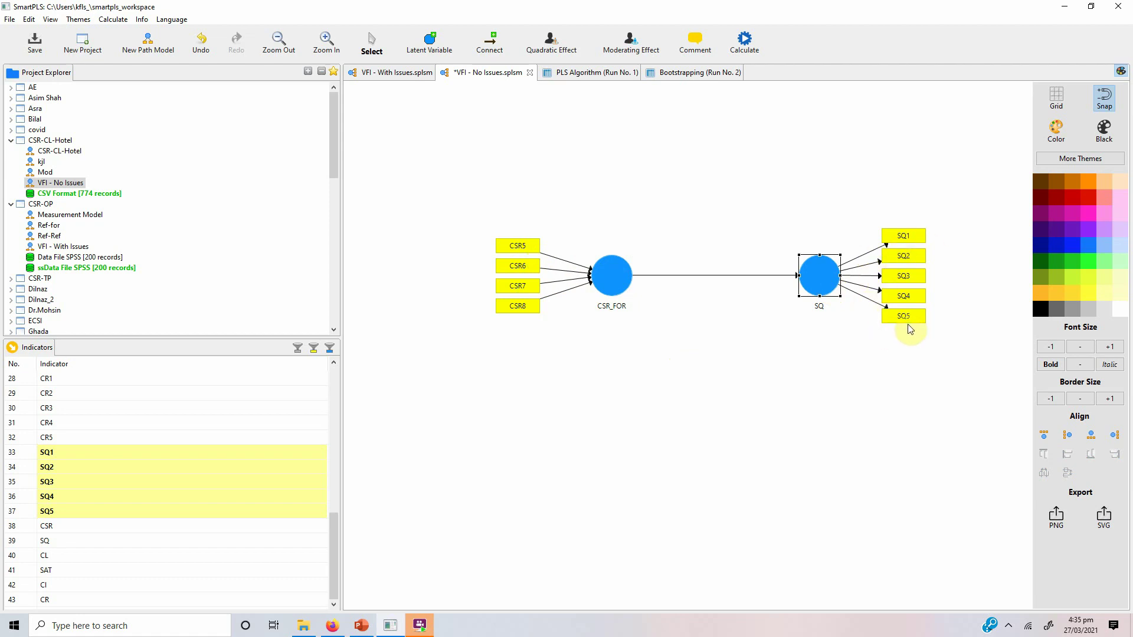
left_click(857, 412)
left_click_drag(458, 160, 695, 440)
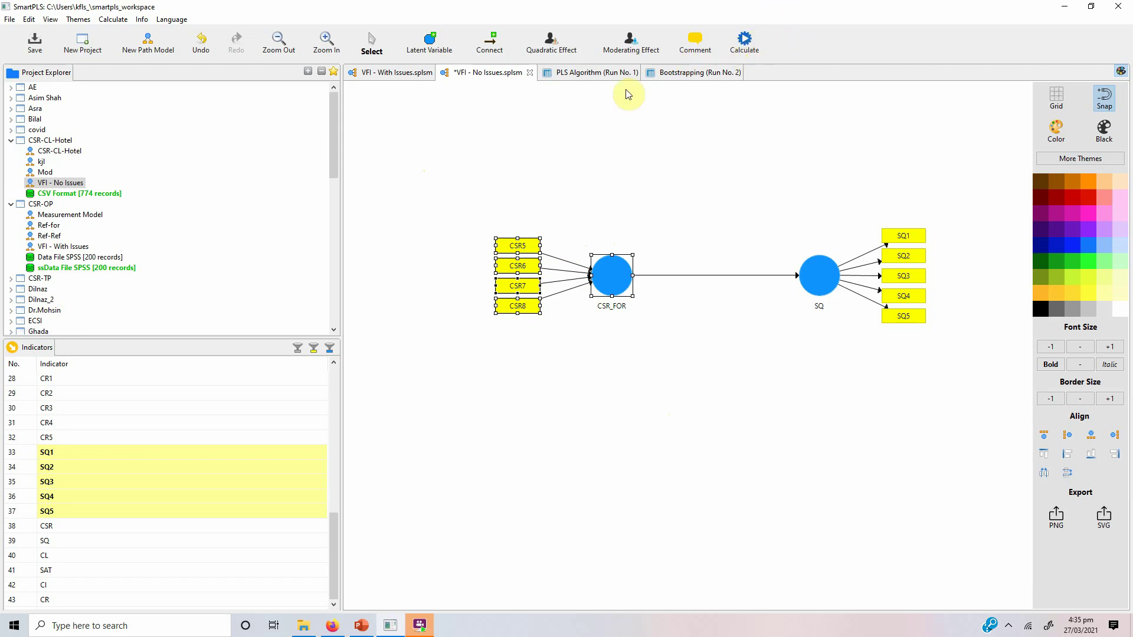
Run the PLS algorithm on VFI - No Issues and review its VIF results (path 0.644, SQ R² 0.414)
left_click(748, 44)
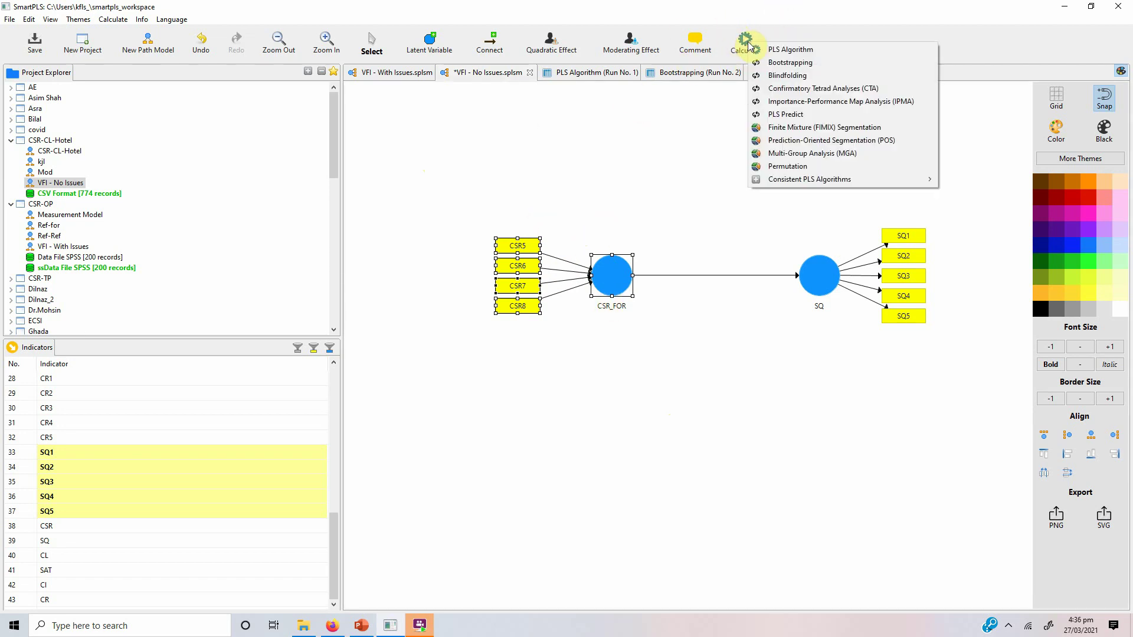
left_click(796, 52)
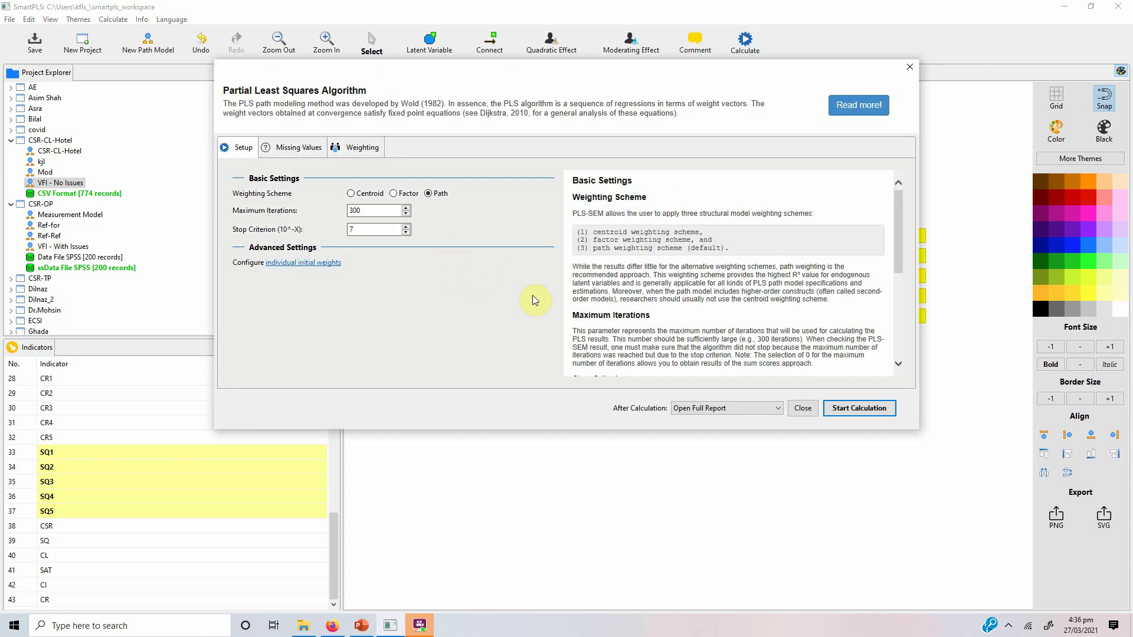
left_click(839, 409)
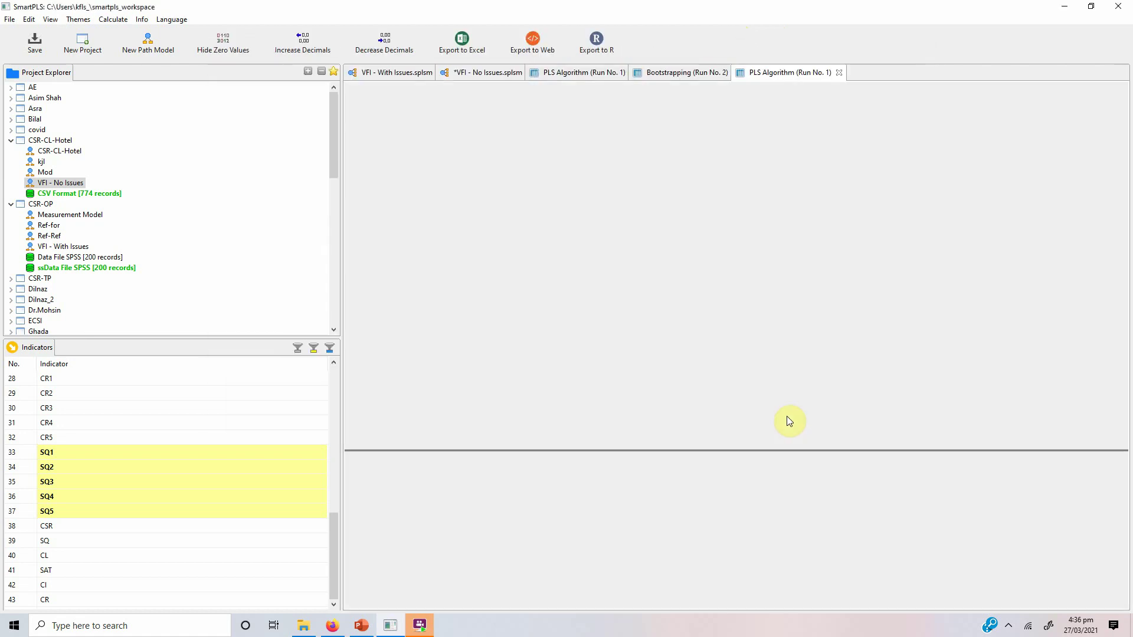
left_click(472, 522)
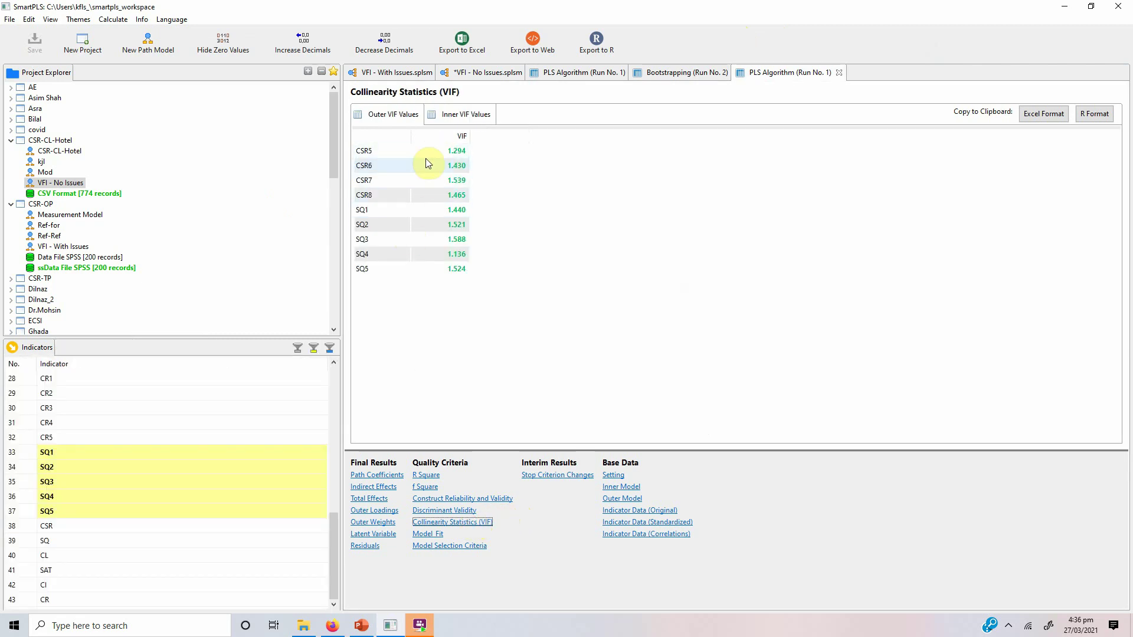
left_click(673, 73)
left_click(501, 79)
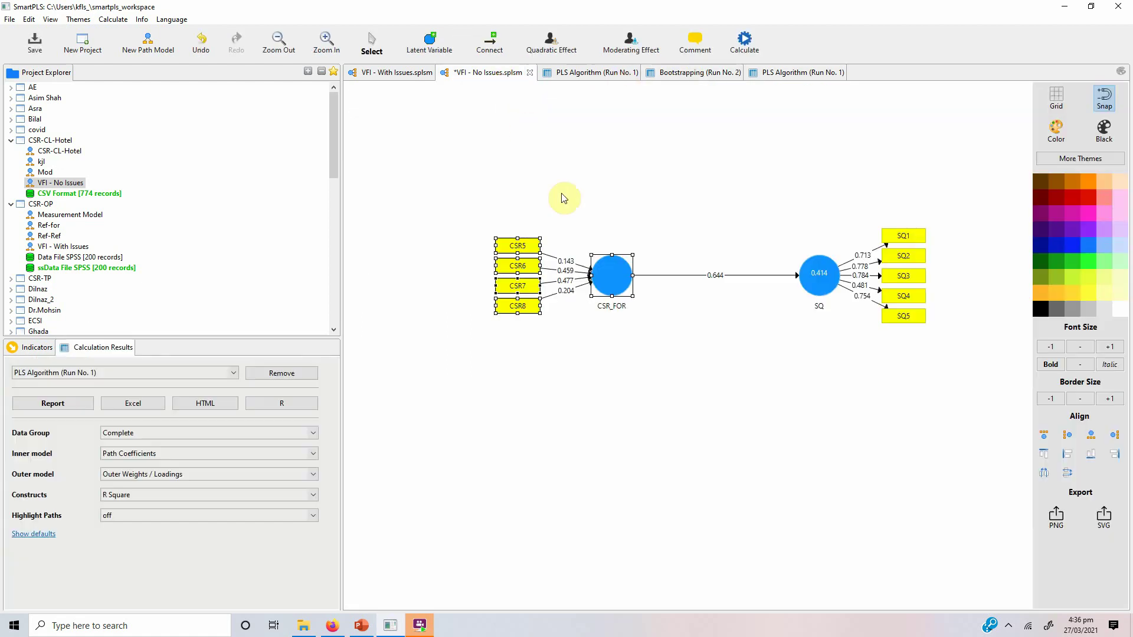
Run bootstrapping on the VFI - No Issues model with the same settings
left_click(746, 40)
left_click(767, 55)
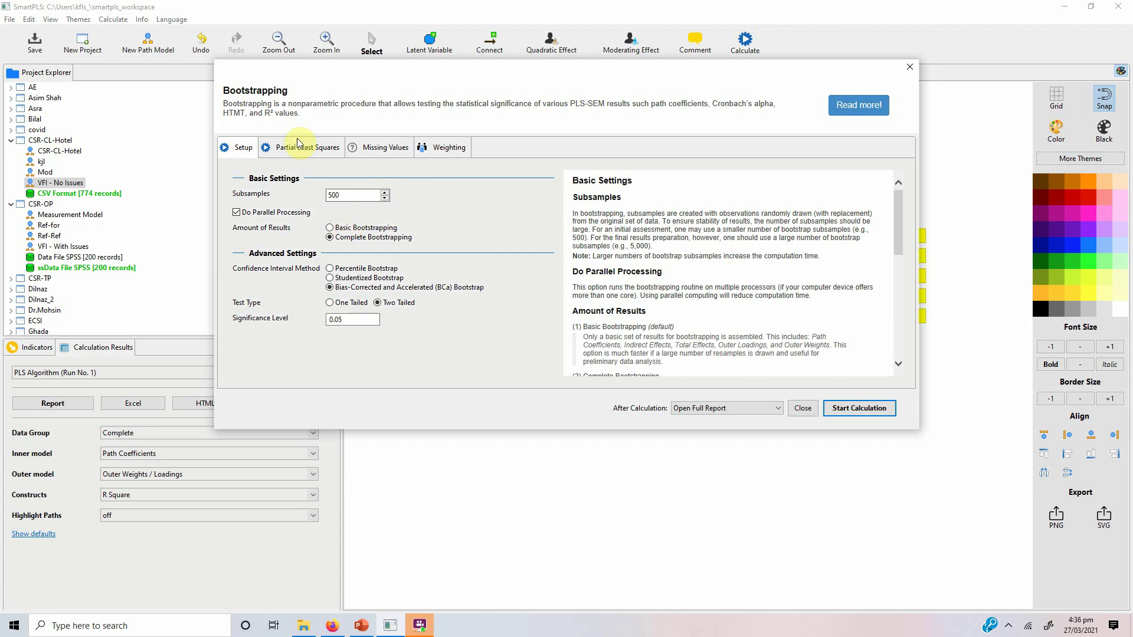
left_click(322, 149)
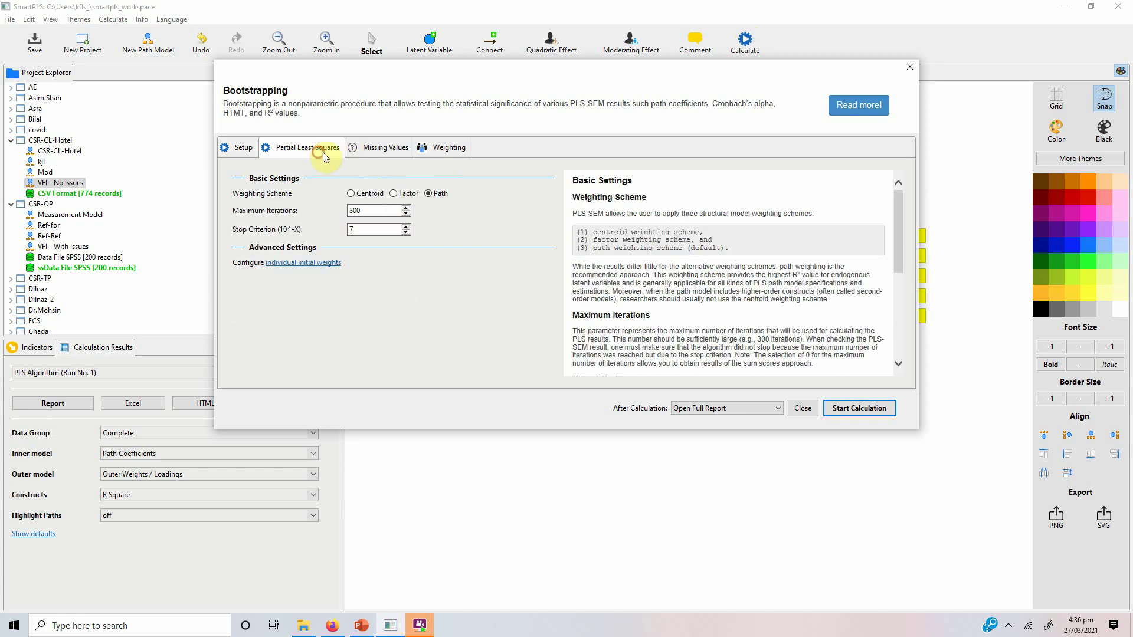
left_click(846, 413)
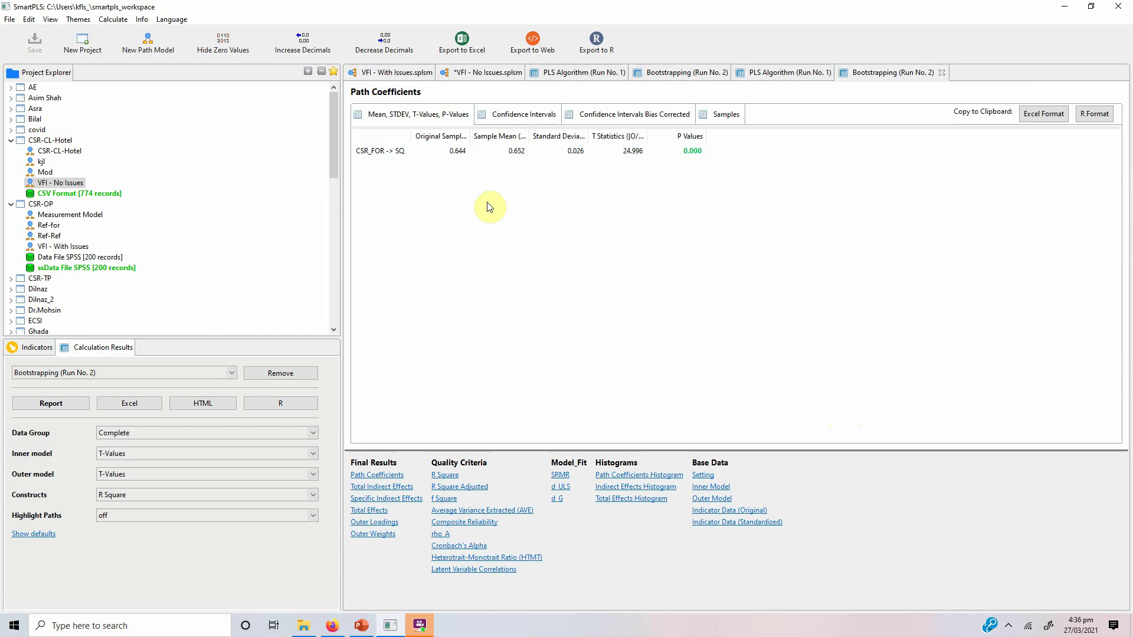
Highlight the CSR5–CSR8 outer weight rows and widen the first column to show full path labels
left_click(374, 534)
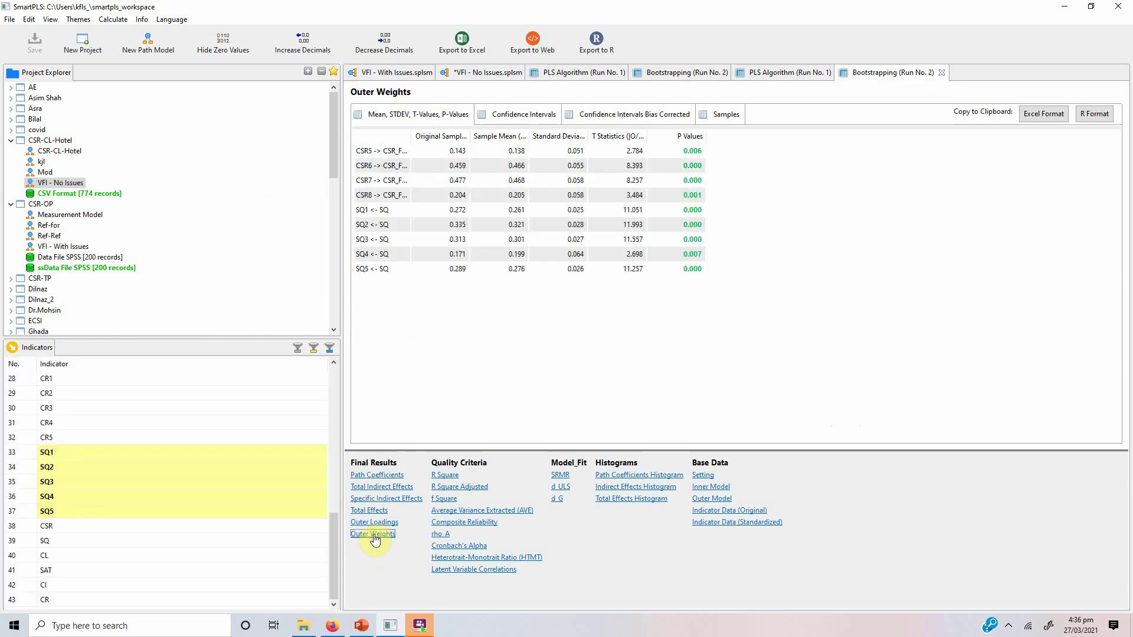
left_click(384, 154)
left_click_drag(384, 155, 384, 196)
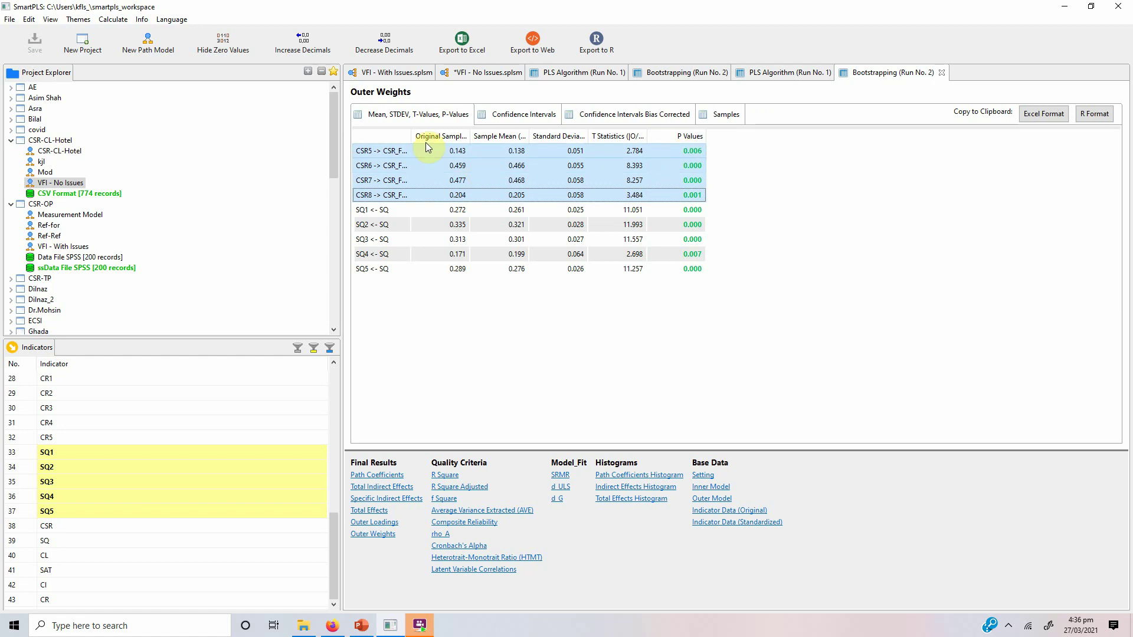
left_click_drag(409, 137, 470, 137)
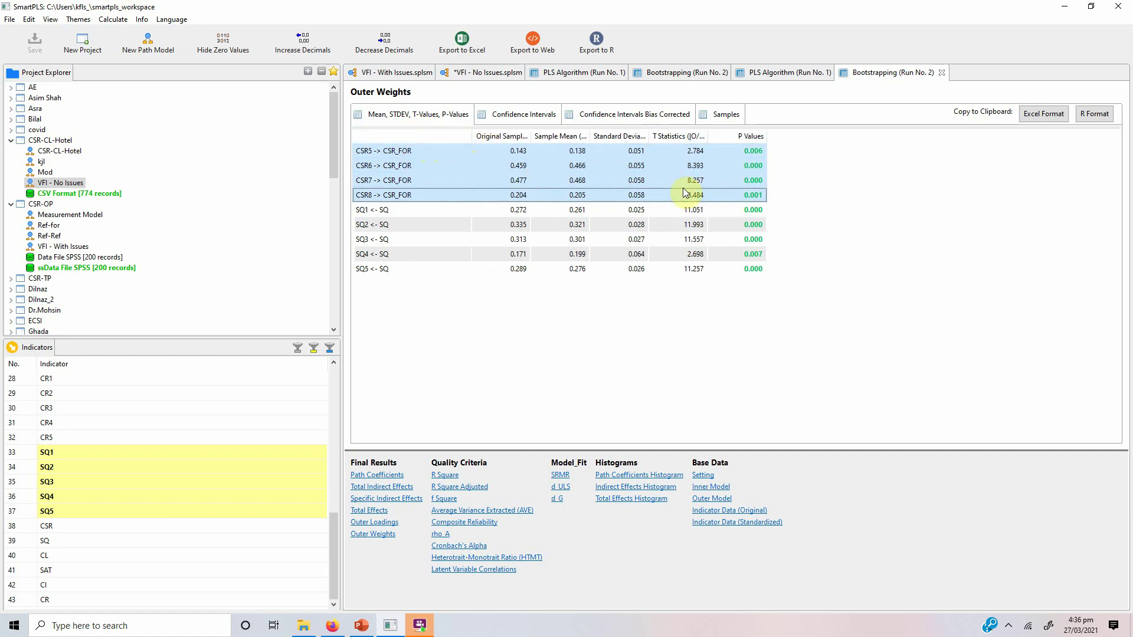
Highlight the CSR5–CSR8 outer loading rows, all at p 0.000, then switch to Word
left_click(381, 523)
left_click(654, 149)
left_click_drag(653, 165, 505, 185)
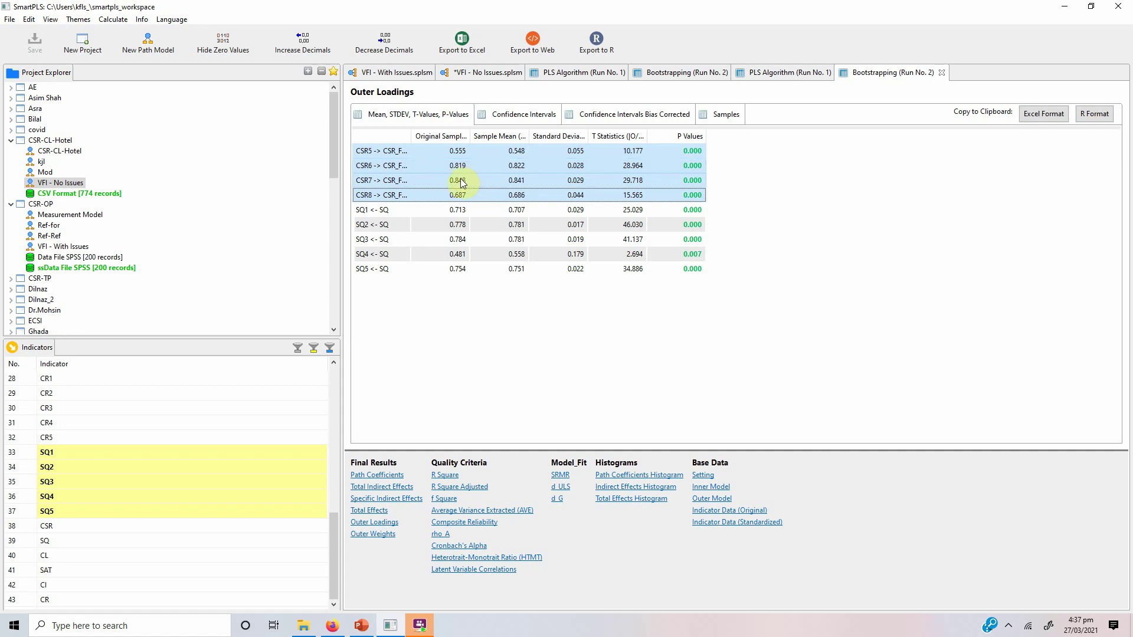
left_click(303, 626)
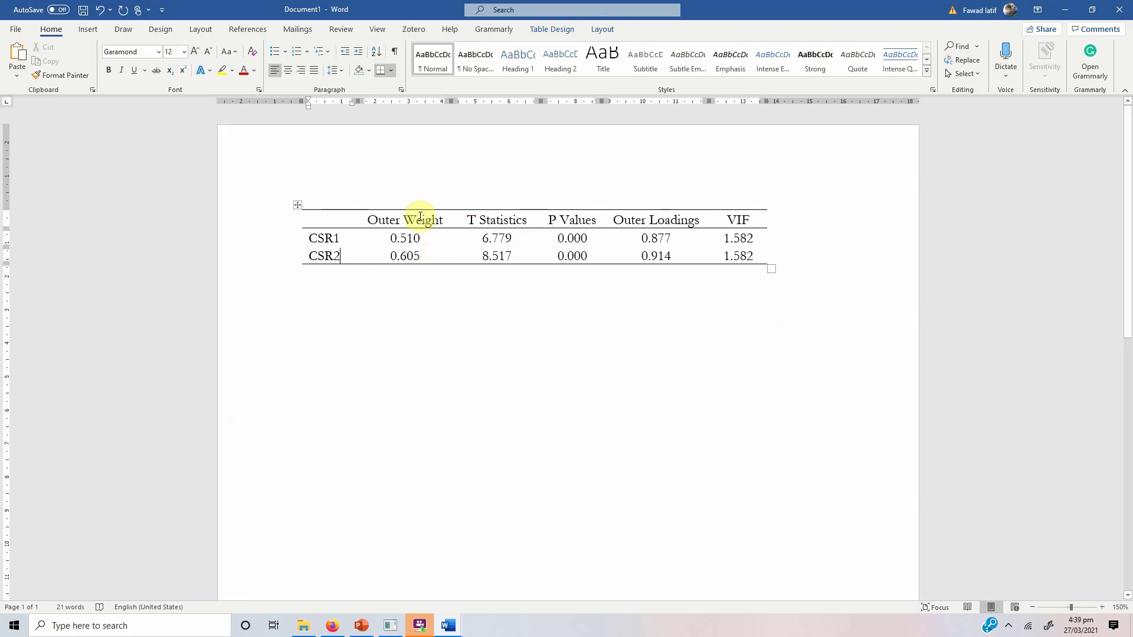
Insert a new empty table row beneath the CSR2 row
left_click(353, 251)
double_click(313, 239)
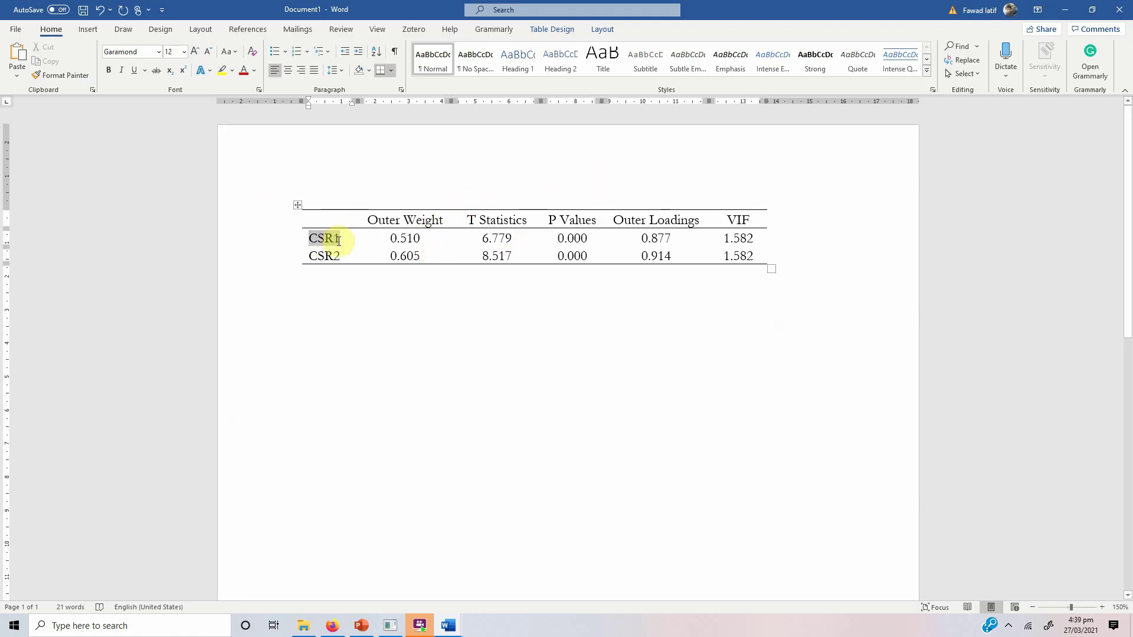
left_click(753, 254)
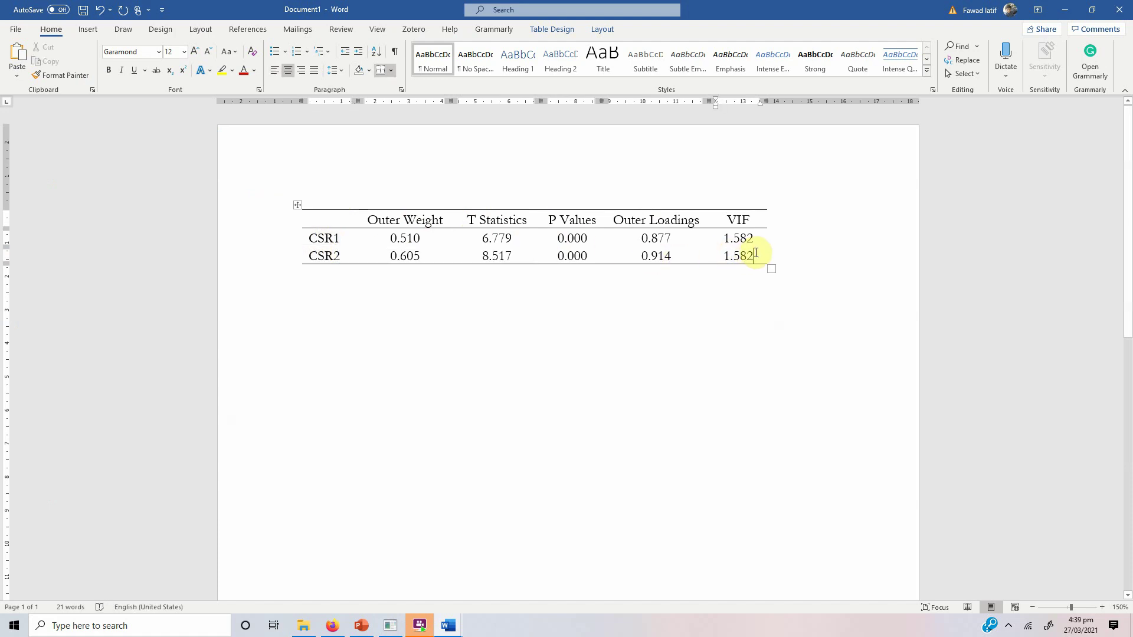
key("Tab")
key("ctrl+z")
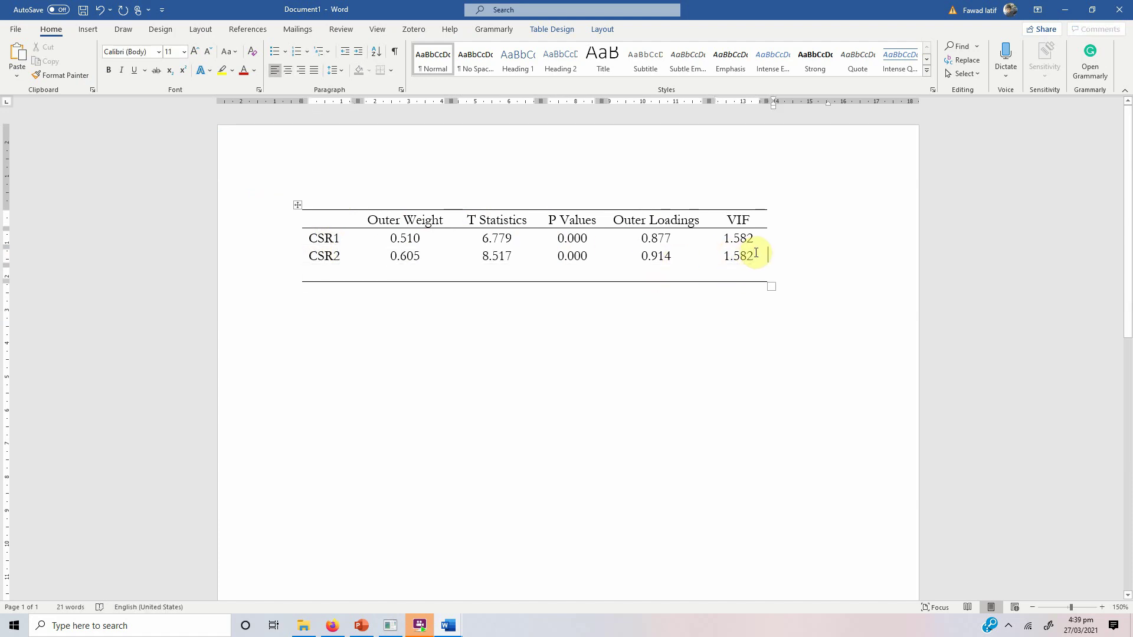
key("Tab")
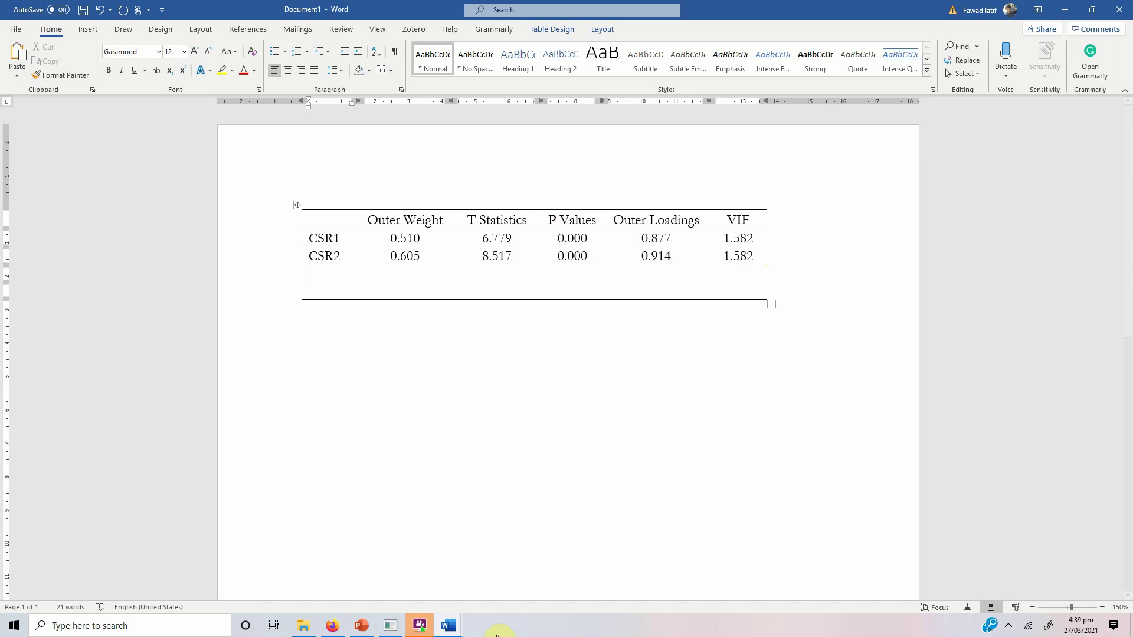
Compare against SmartPLS, then select the Outer Weight and Outer Loadings column headers
left_click(416, 629)
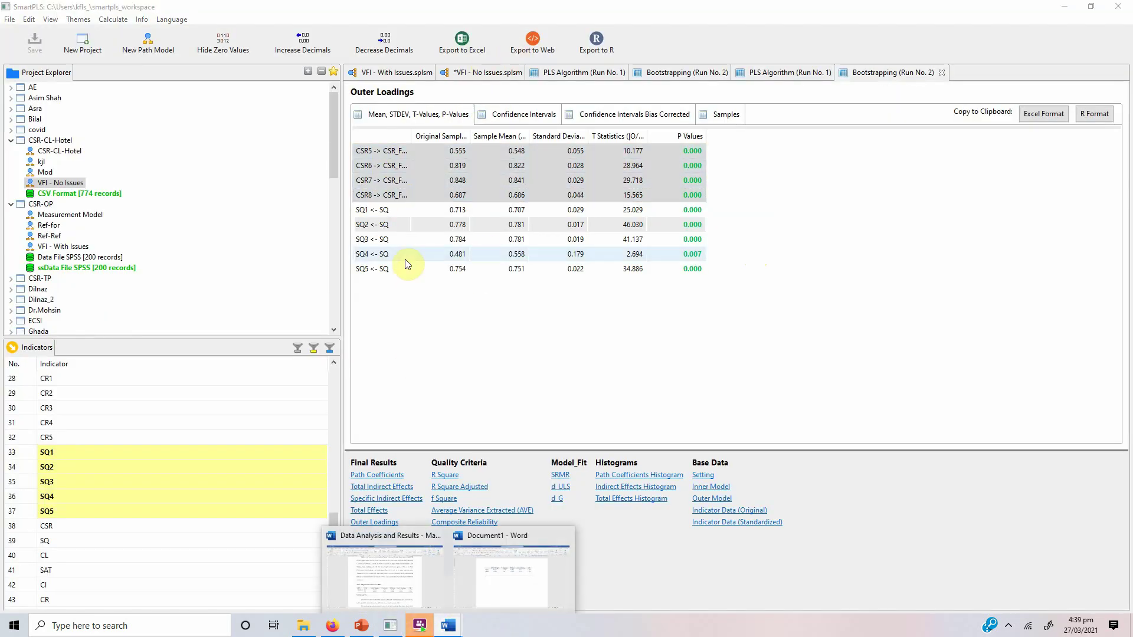
left_click(508, 585)
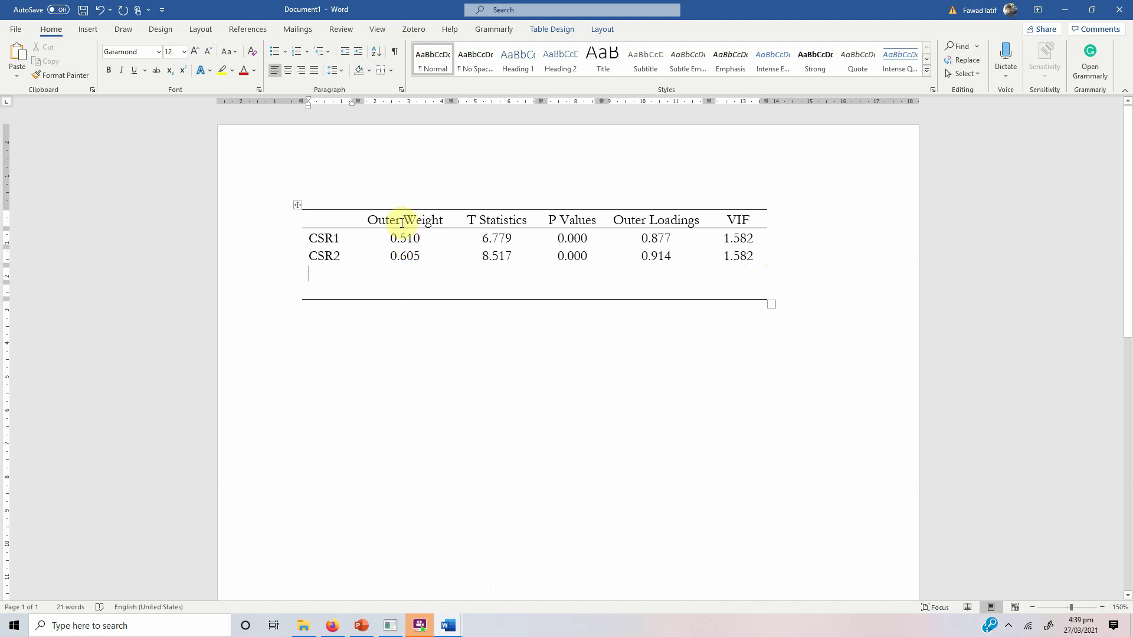
left_click_drag(371, 220, 699, 220)
left_click(741, 220)
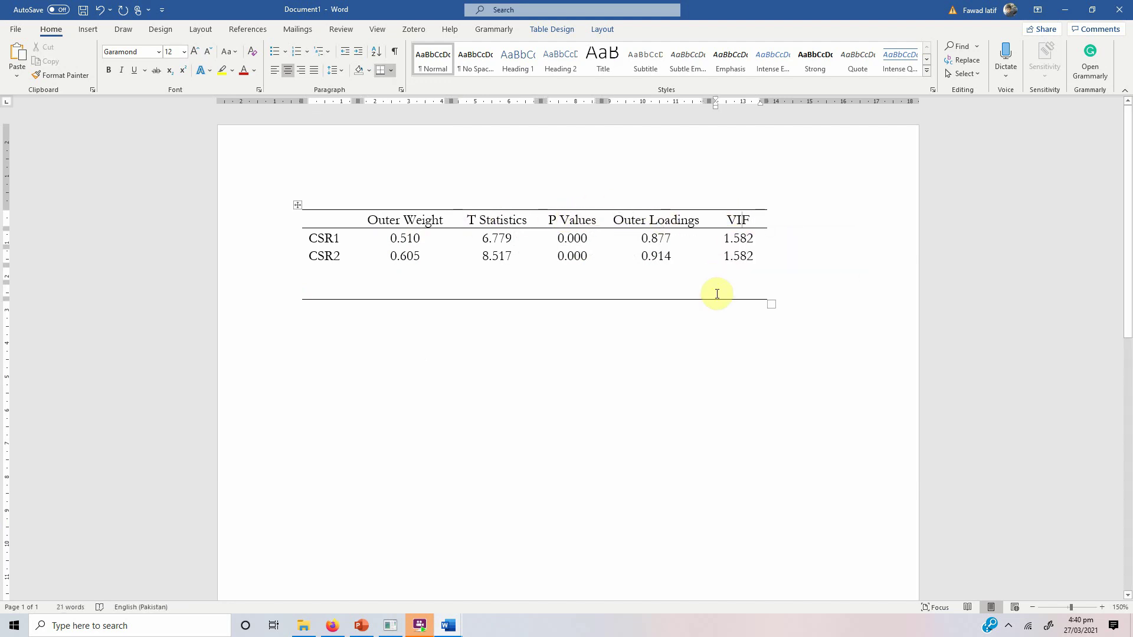